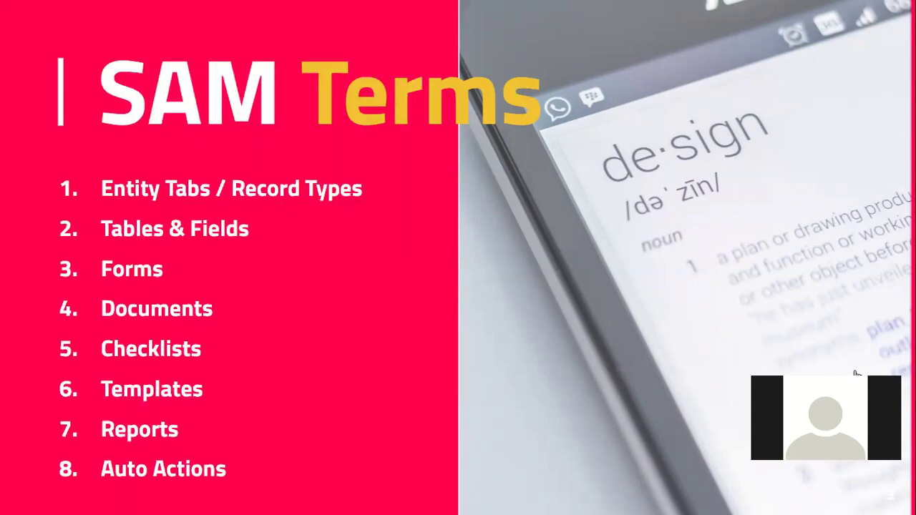
- Advance to the SAM Settings slide, then switch to Chrome and open a new browser window
{"action": "key", "text": "Right"}
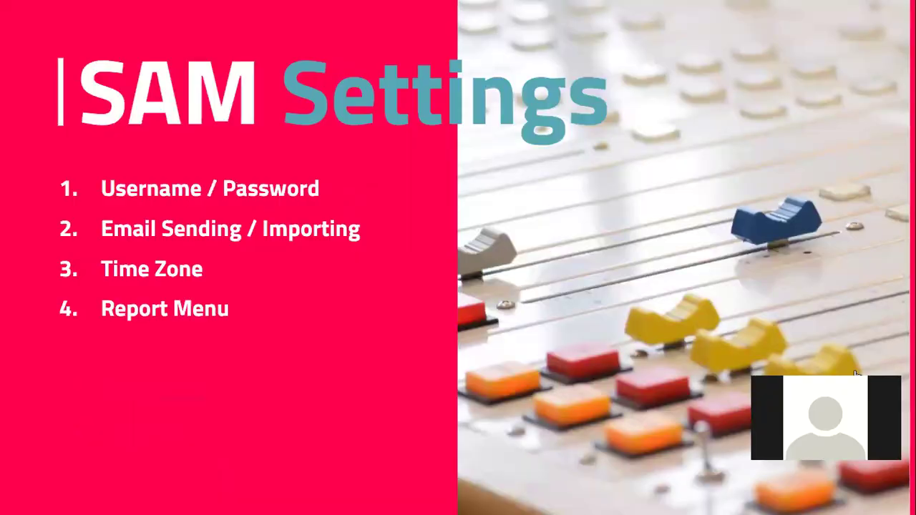
{"action": "key", "text": "alt+Tab"}
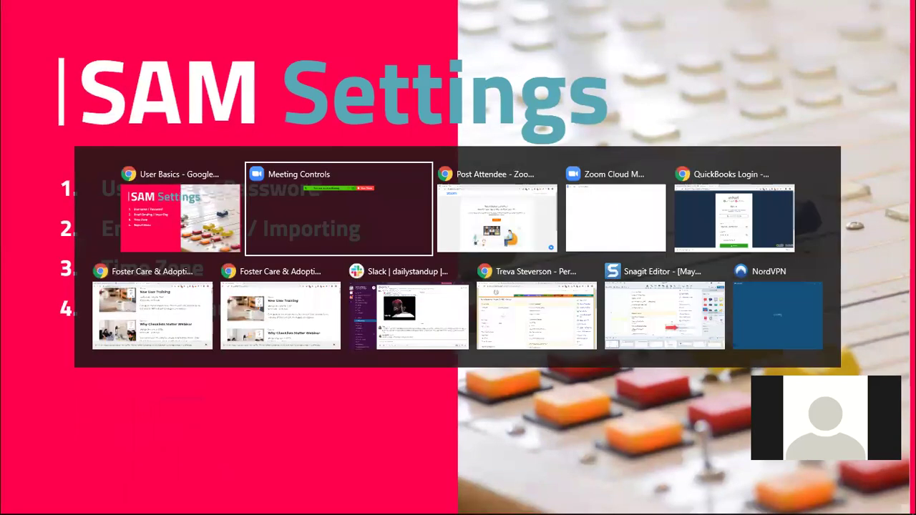
{"action": "key", "text": "alt+Tab"}
{"action": "key", "text": "alt+Tab"}
{"action": "key", "text": "alt+Tab"}
{"action": "key", "text": "alt+Tab"}
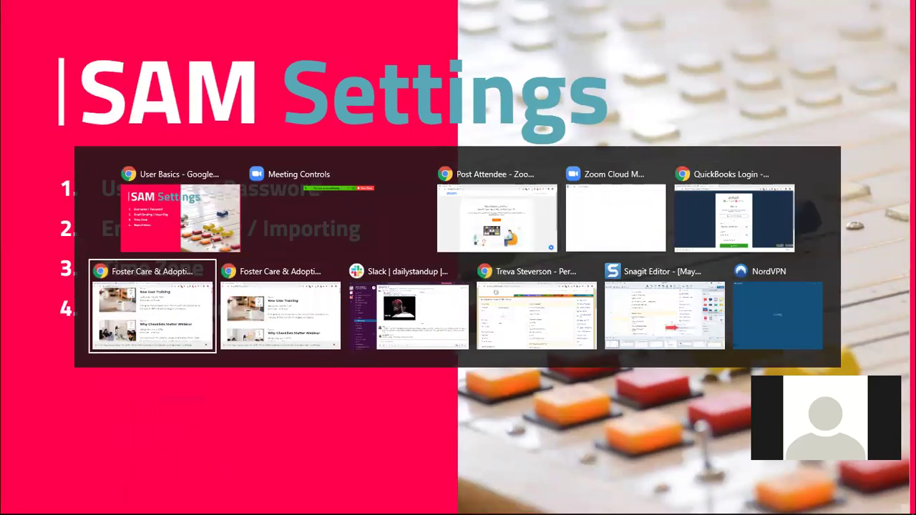
{"action": "key", "text": "ctrl+n"}
- Load master.mysamdb.com, log in to SAM, and reset the page zoom to 100%
{"action": "type", "text": "ma"}
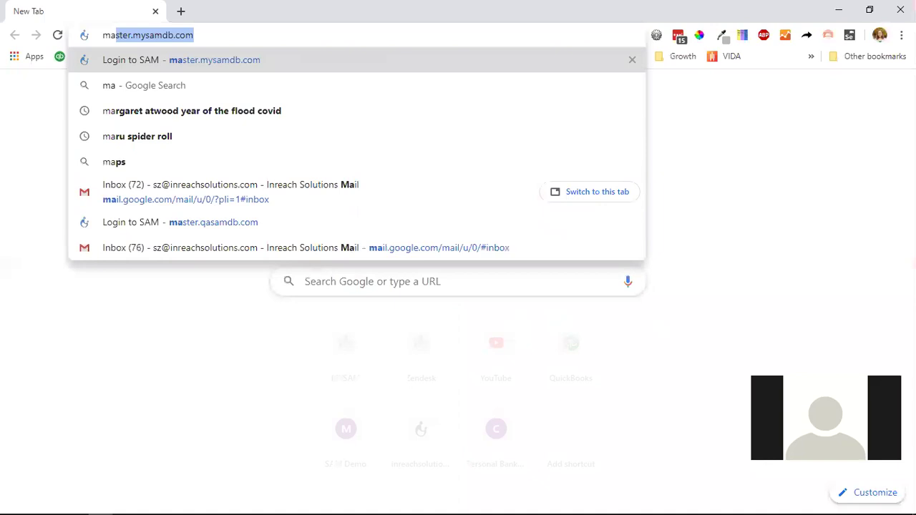
{"action": "type", "text": "i"}
{"action": "key", "text": "BackSpace"}
{"action": "key", "text": "BackSpace"}
{"action": "type", "text": "s"}
{"action": "key", "text": "Return"}
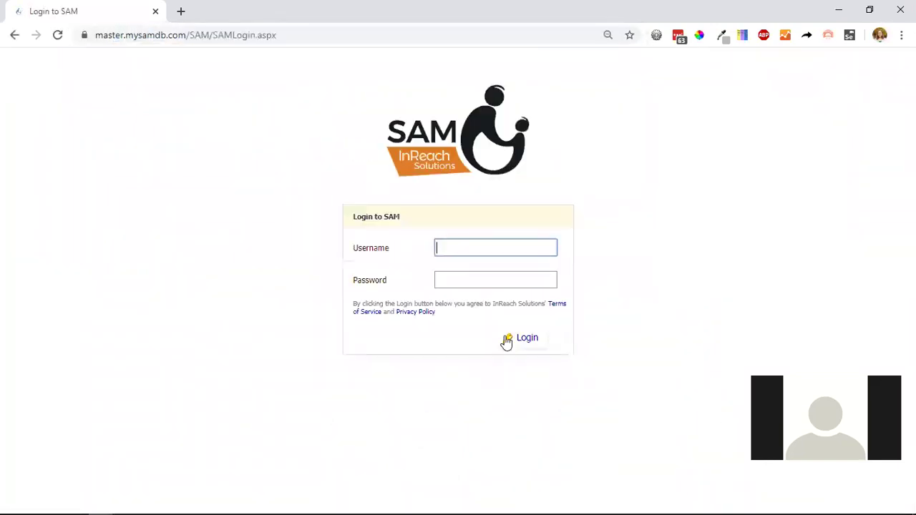
{"action": "left_click", "coordinate": [506, 341]}
{"action": "key", "text": "ctrl+0"}
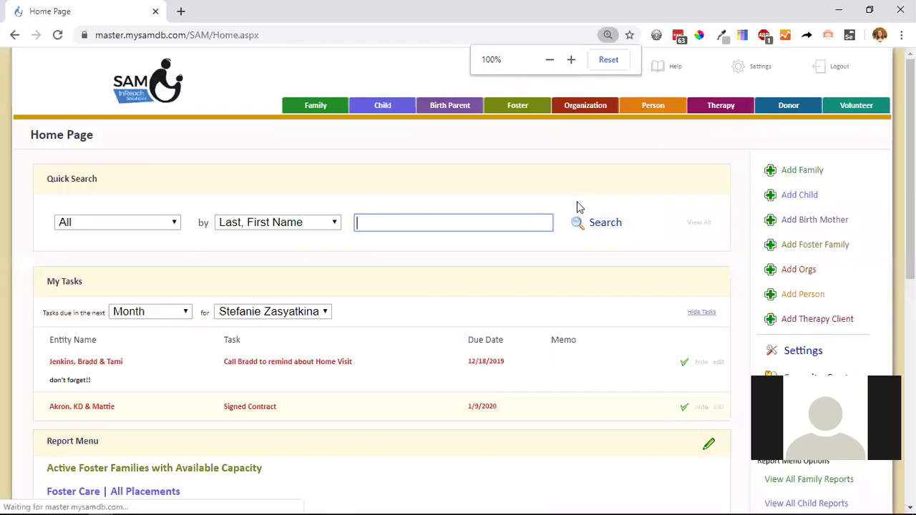
- Browse the SAM Settings page, then look over the Home Page again
{"action": "left_click", "coordinate": [760, 68]}
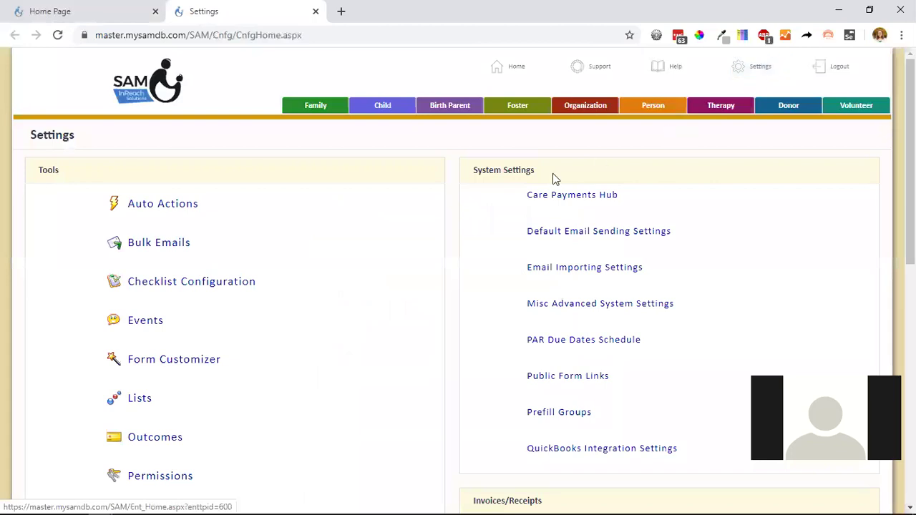
{"action": "scroll", "coordinate": [391, 199], "scroll_direction": "down", "scroll_amount": 8}
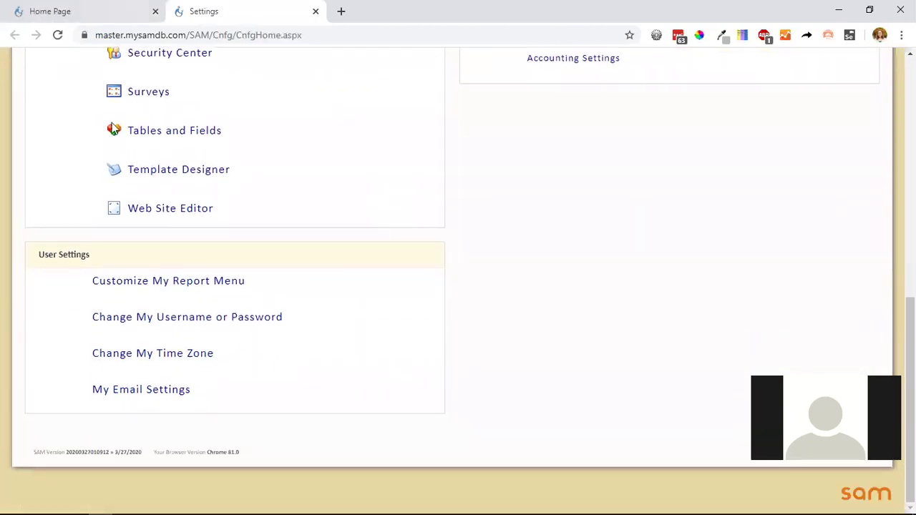
{"action": "scroll", "coordinate": [559, 219], "scroll_direction": "up", "scroll_amount": 8}
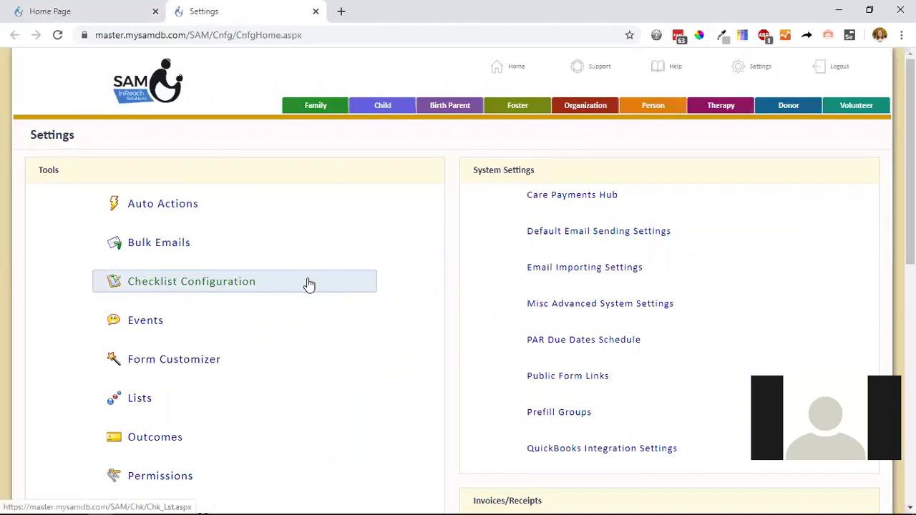
{"action": "scroll", "coordinate": [308, 285], "scroll_direction": "down", "scroll_amount": 8}
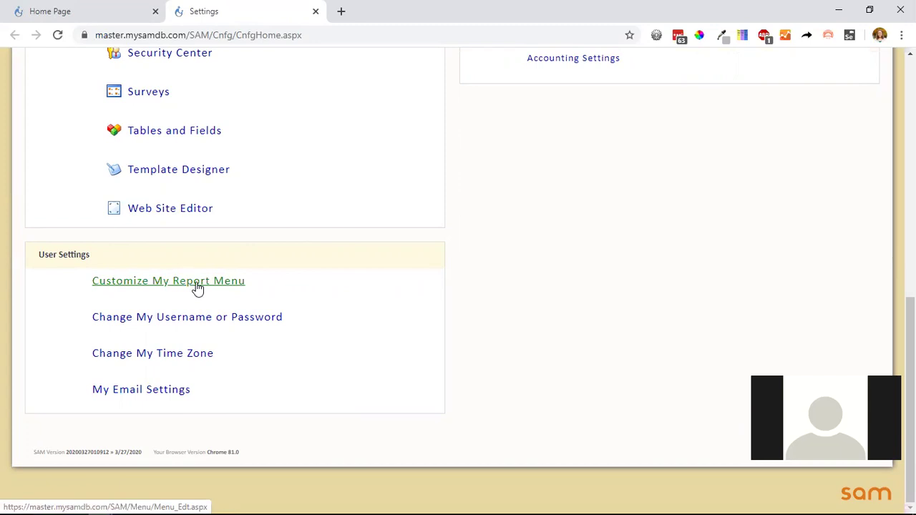
{"action": "scroll", "coordinate": [214, 279], "scroll_direction": "up", "scroll_amount": 10}
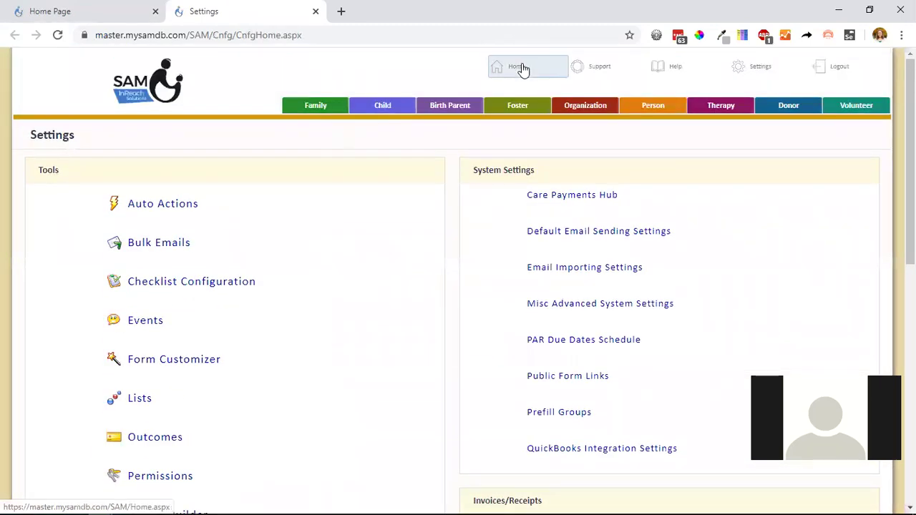
{"action": "left_click", "coordinate": [523, 68]}
{"action": "scroll", "coordinate": [293, 207], "scroll_direction": "down", "scroll_amount": 8}
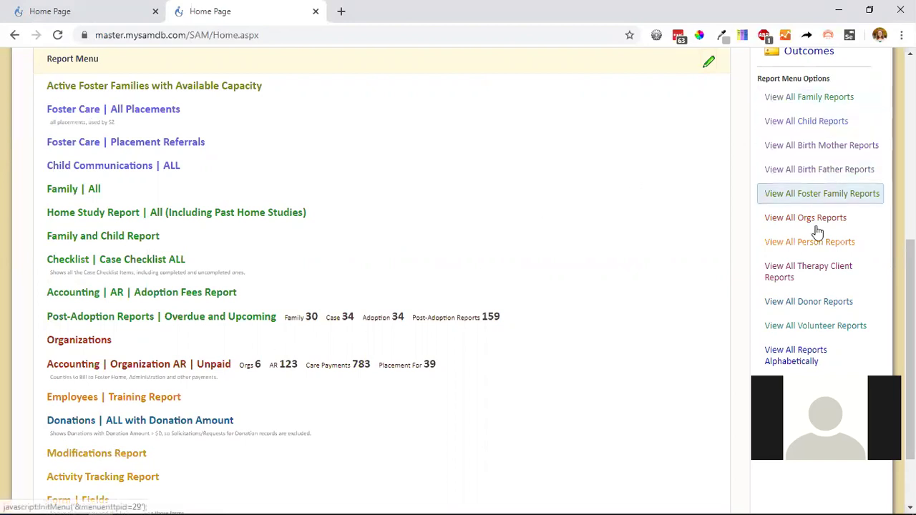
{"action": "scroll", "coordinate": [789, 310], "scroll_direction": "up", "scroll_amount": 2}
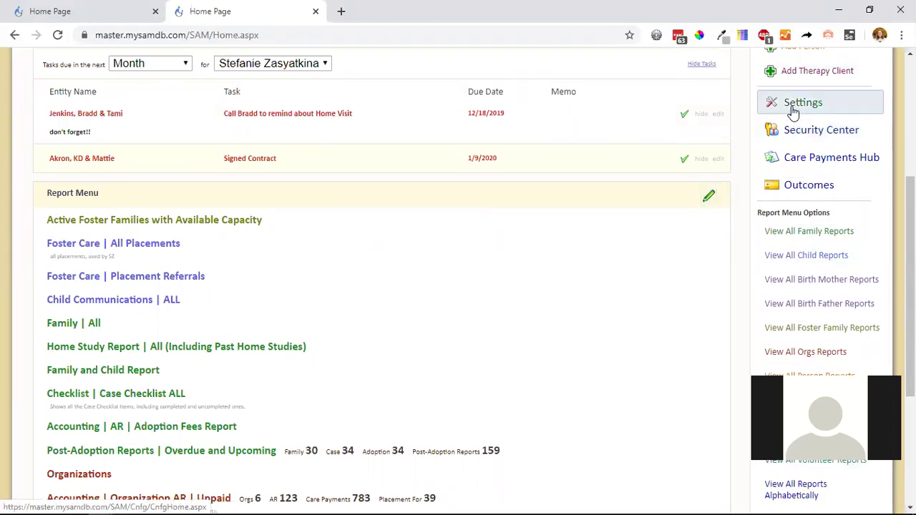
- Open Change My Username or Password under User Settings
{"action": "left_click", "coordinate": [770, 108]}
{"action": "scroll", "coordinate": [377, 248], "scroll_direction": "down", "scroll_amount": 10}
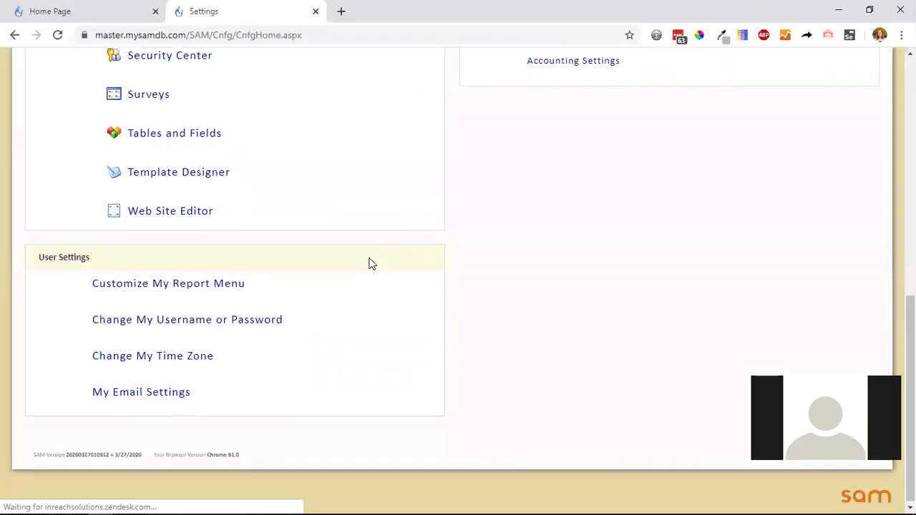
{"action": "left_click", "coordinate": [232, 322]}
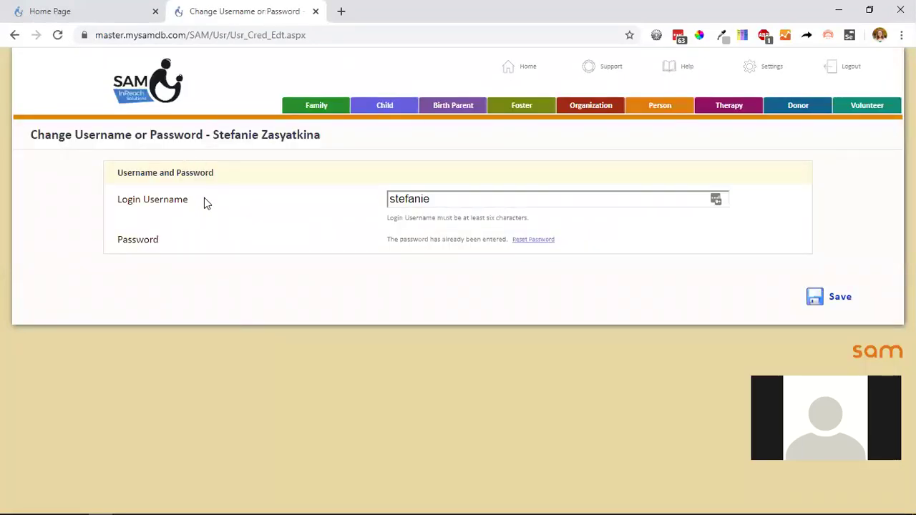
- Highlight the Login Username label and reveal the Reset Password fields
{"action": "left_click_drag", "start_coordinate": [204, 200], "coordinate": [106, 212]}
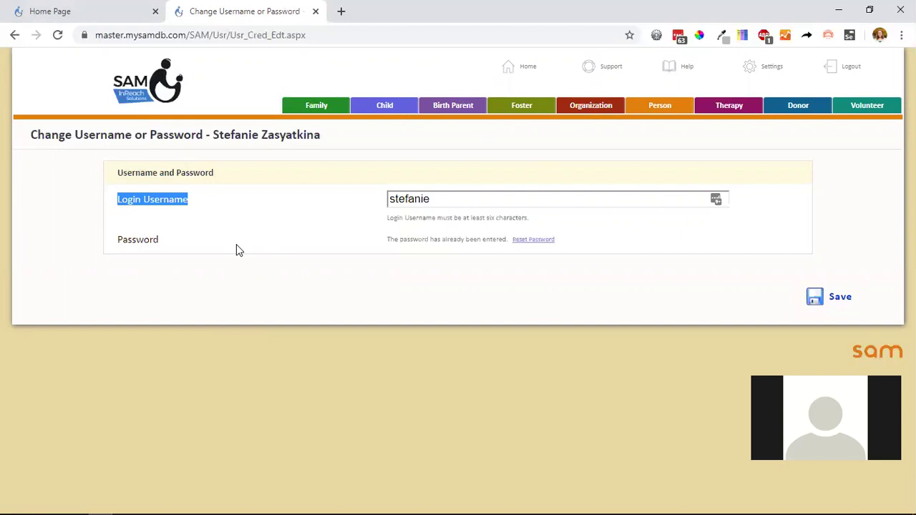
{"action": "left_click", "coordinate": [534, 242]}
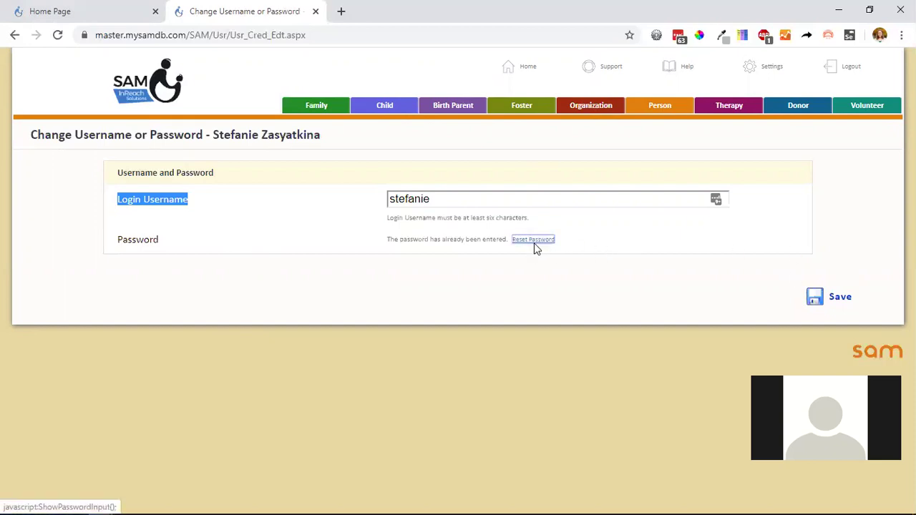
{"action": "left_click", "coordinate": [549, 245]}
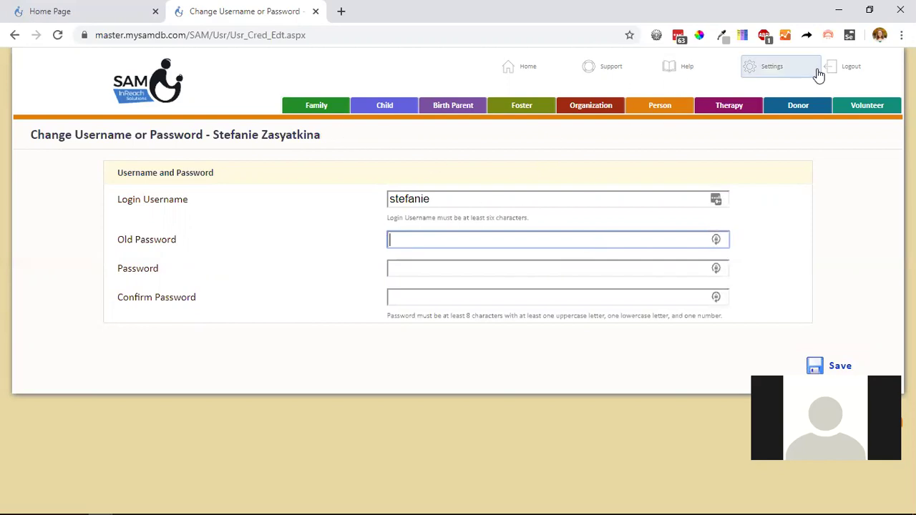
- Return to Settings and open My Email Settings under User Settings
{"action": "left_click", "coordinate": [783, 75]}
{"action": "scroll", "coordinate": [204, 252], "scroll_direction": "down", "scroll_amount": 8}
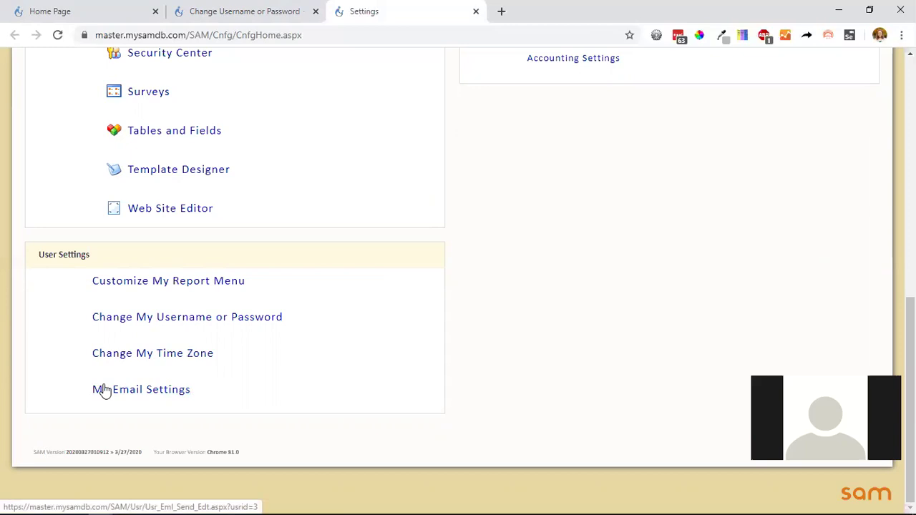
{"action": "left_click", "coordinate": [137, 397]}
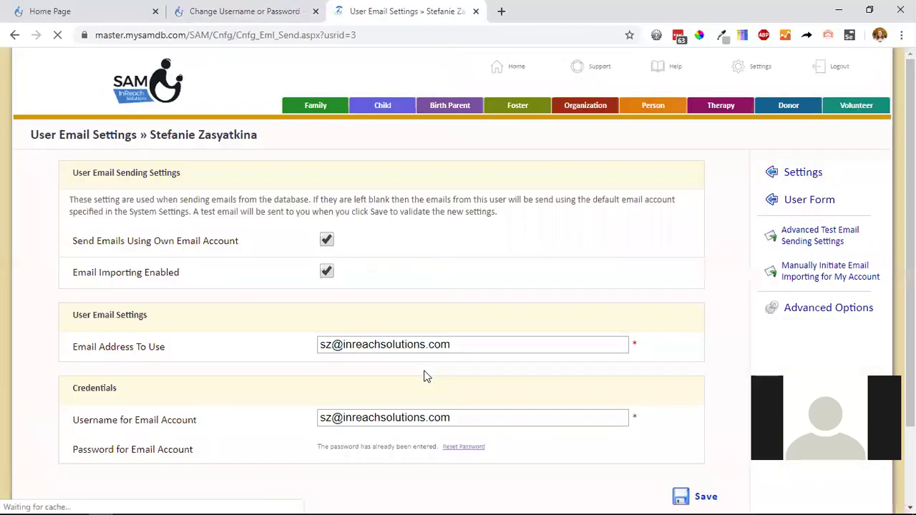
- Review the email account username, return to Settings, and switch back to the slideshow
{"action": "scroll", "coordinate": [468, 314], "scroll_direction": "down", "scroll_amount": 1}
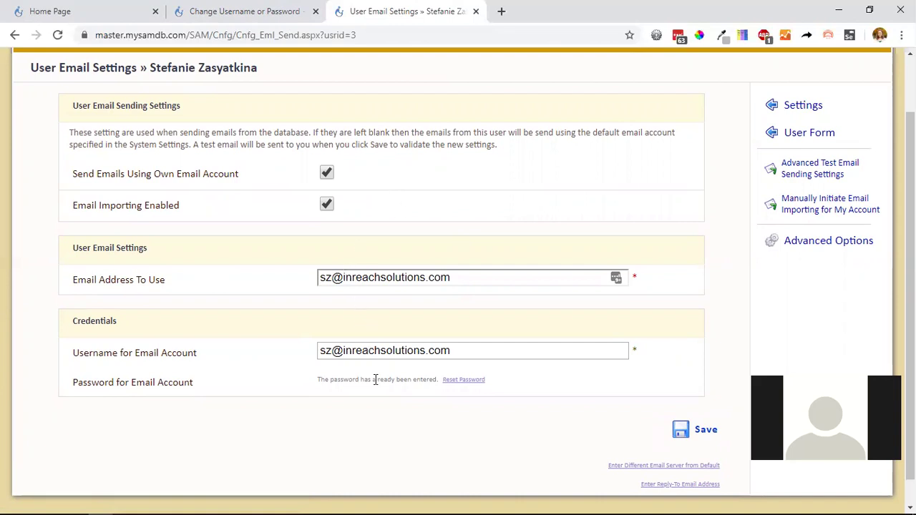
{"action": "left_click_drag", "start_coordinate": [469, 351], "coordinate": [319, 357]}
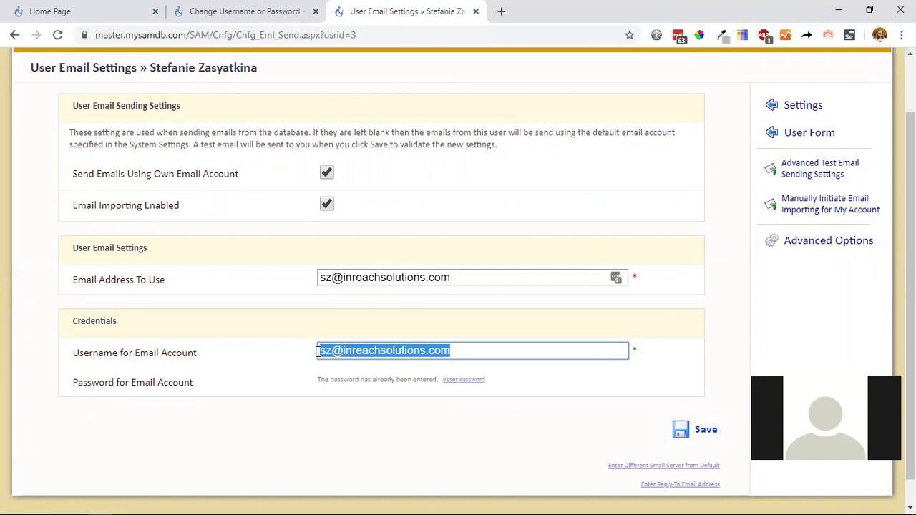
{"action": "left_click", "coordinate": [776, 113]}
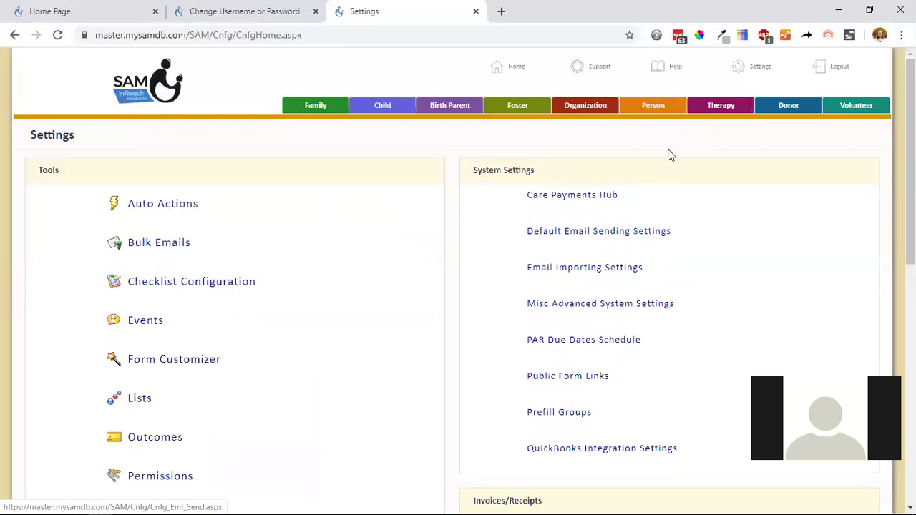
{"action": "key", "text": "alt+Tab"}
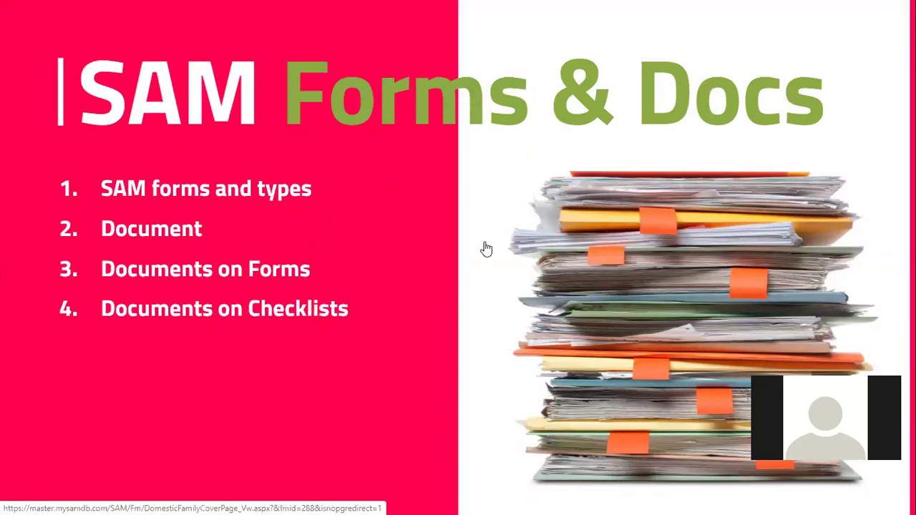
- Switch from the slideshow back to the SAM Home Page in Chrome
{"action": "key", "text": "alt+Tab"}
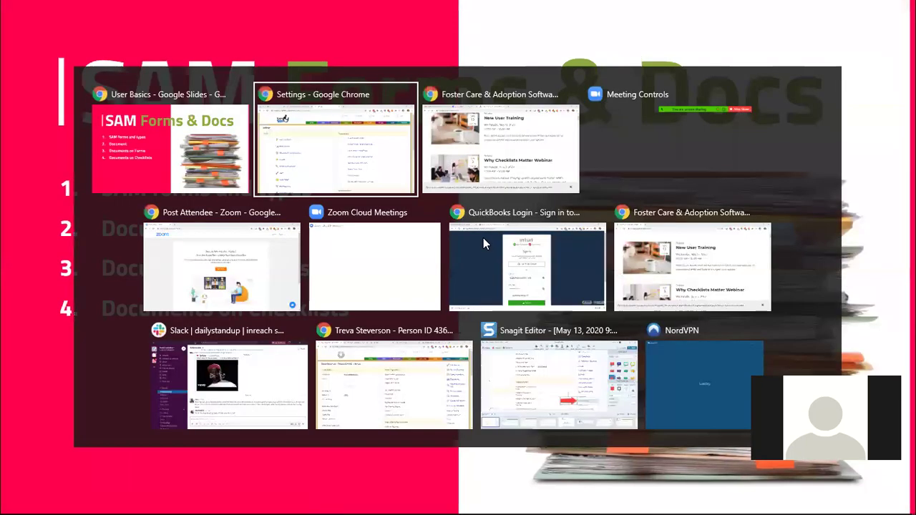
{"action": "left_click", "coordinate": [514, 72]}
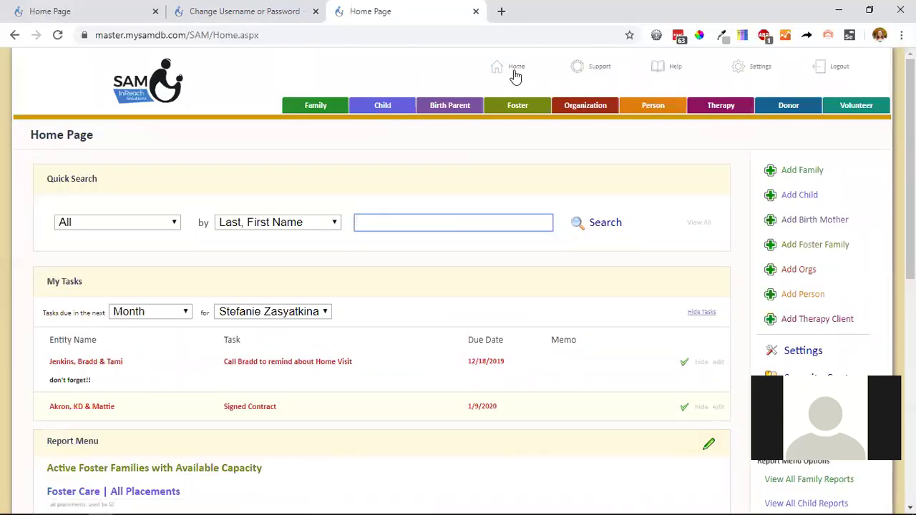
- Run a Quick Search for 'william' and scroll through the matching records
{"action": "scroll", "coordinate": [339, 260], "scroll_direction": "down", "scroll_amount": 3}
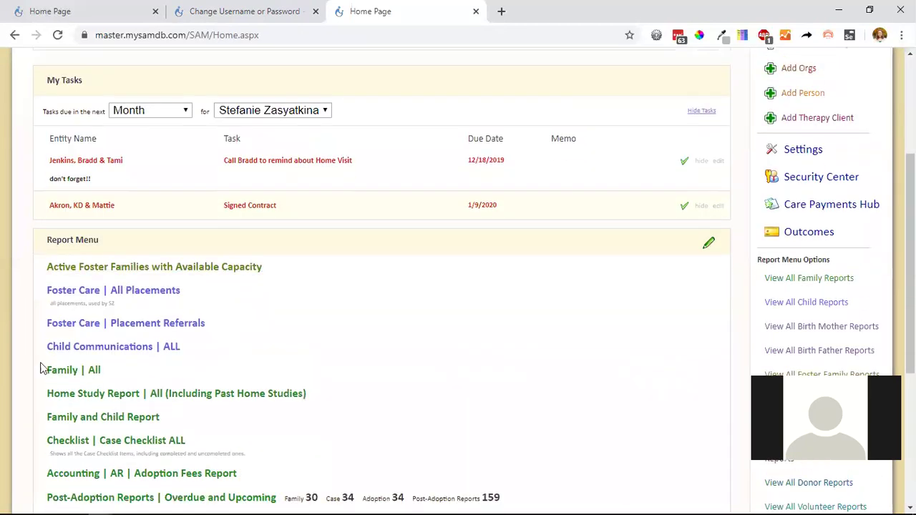
{"action": "scroll", "coordinate": [297, 256], "scroll_direction": "up", "scroll_amount": 3}
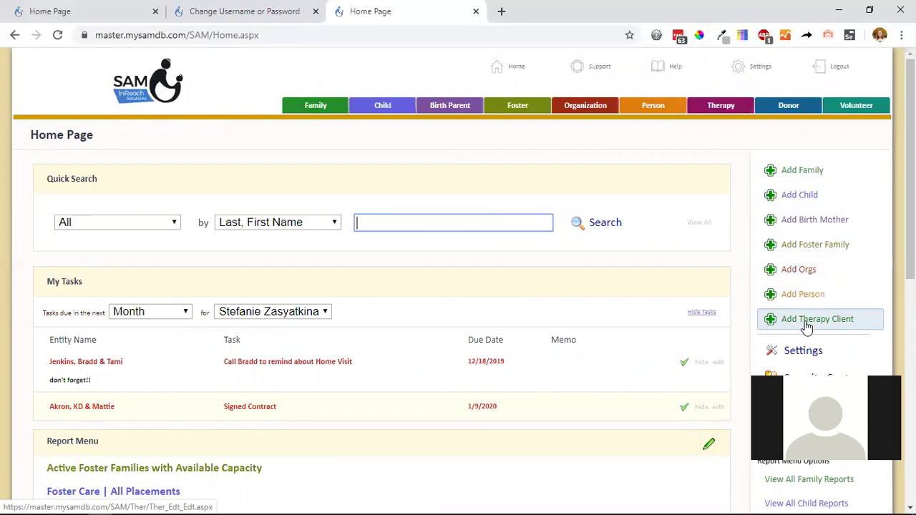
{"action": "type", "text": "willi"}
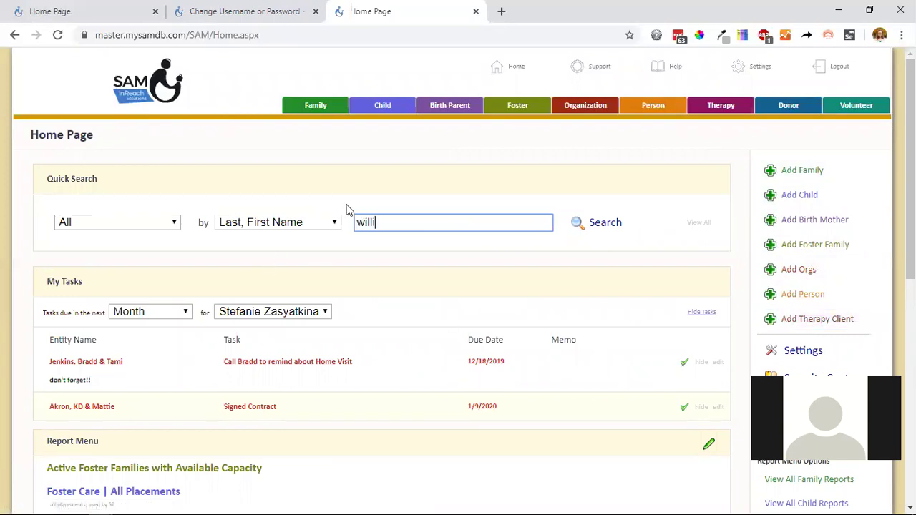
{"action": "type", "text": "am"}
{"action": "scroll", "coordinate": [346, 209], "scroll_direction": "down", "scroll_amount": 3}
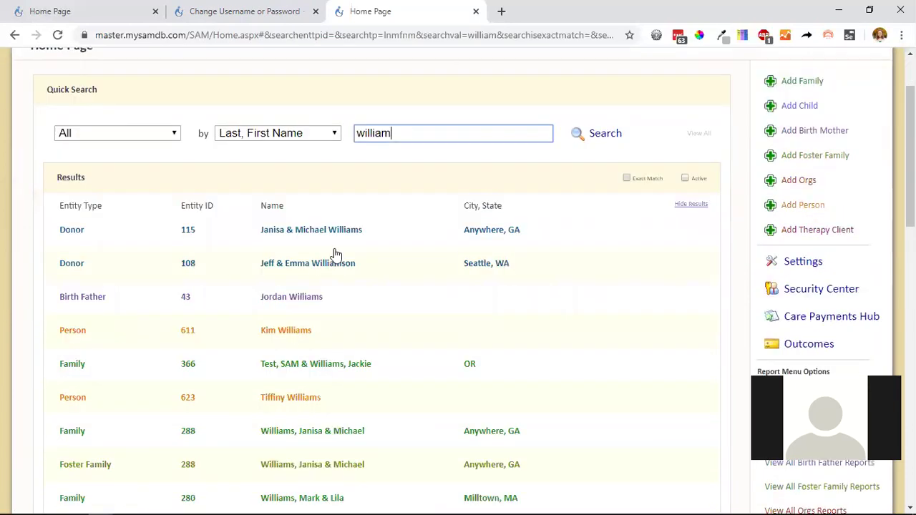
- Open family 288, save its Case Program/Country as Bulgaria, then open Edit Family
{"action": "left_click", "coordinate": [364, 320]}
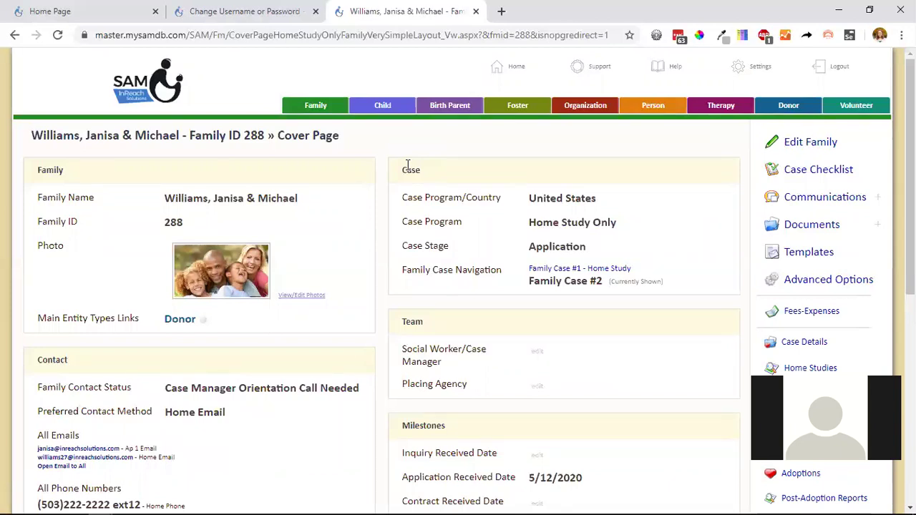
{"action": "scroll", "coordinate": [408, 166], "scroll_direction": "down", "scroll_amount": 1}
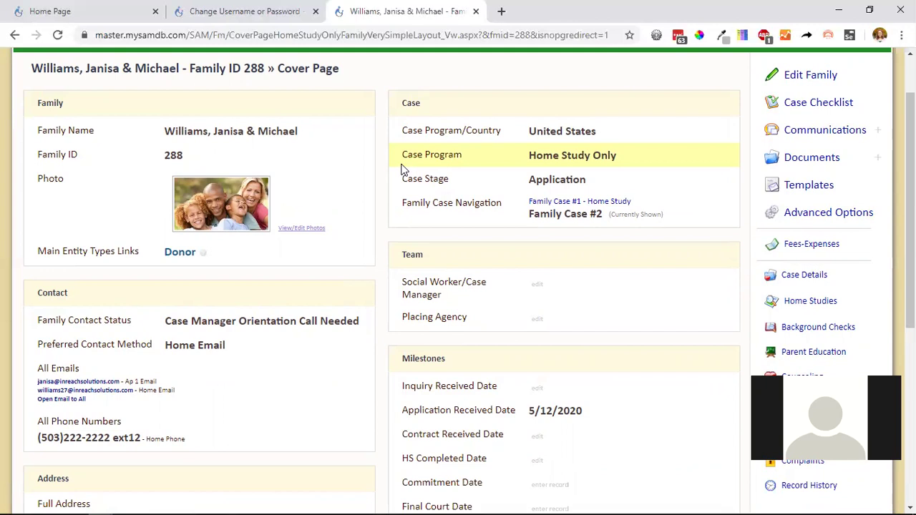
{"action": "left_click", "coordinate": [555, 134]}
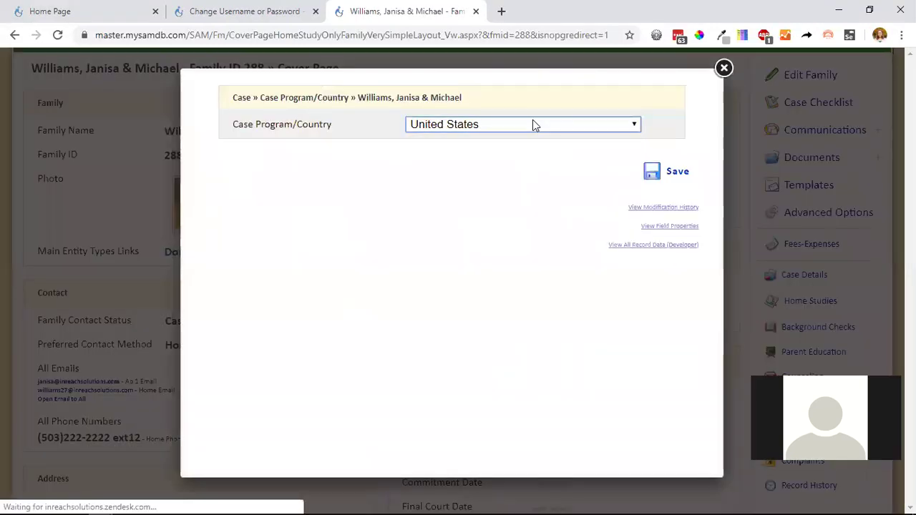
{"action": "left_click", "coordinate": [532, 122]}
{"action": "left_click", "coordinate": [490, 185]}
{"action": "left_click", "coordinate": [650, 173]}
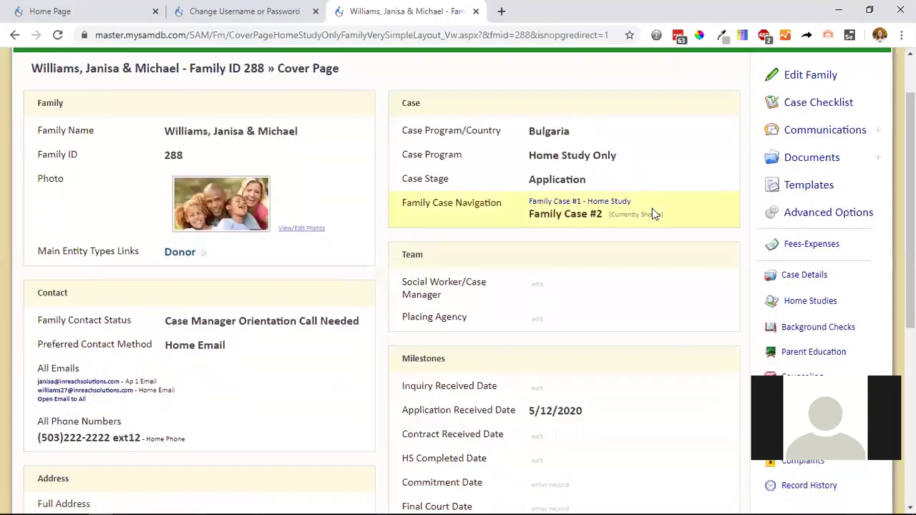
{"action": "left_click", "coordinate": [800, 77]}
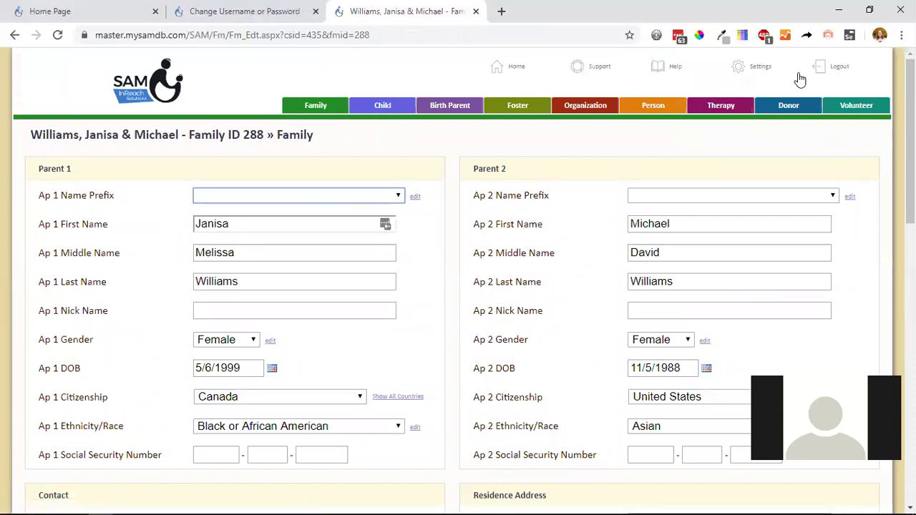
- Set parent 1's name prefix to Dr. and nickname to Jan
{"action": "left_click", "coordinate": [266, 190]}
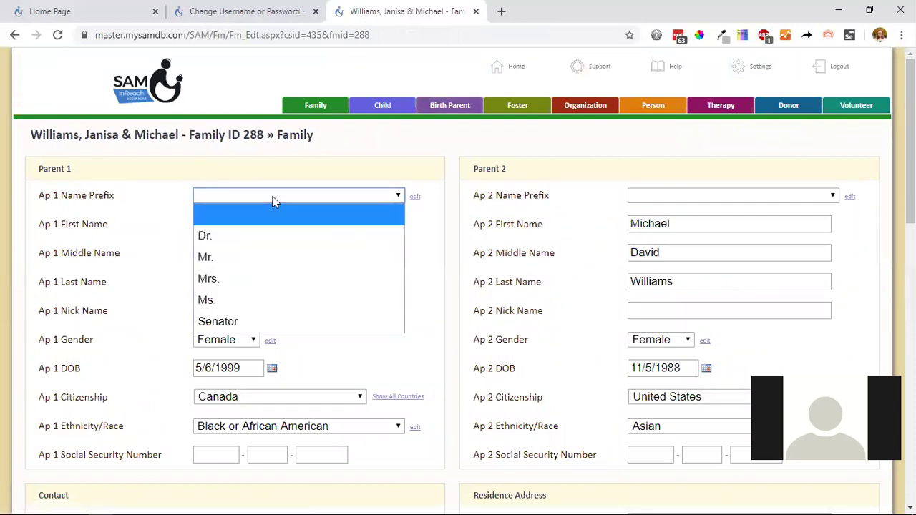
{"action": "left_click", "coordinate": [262, 247]}
{"action": "key", "text": "Tab"}
{"action": "key", "text": "Tab"}
{"action": "key", "text": "Tab"}
{"action": "key", "text": "Tab"}
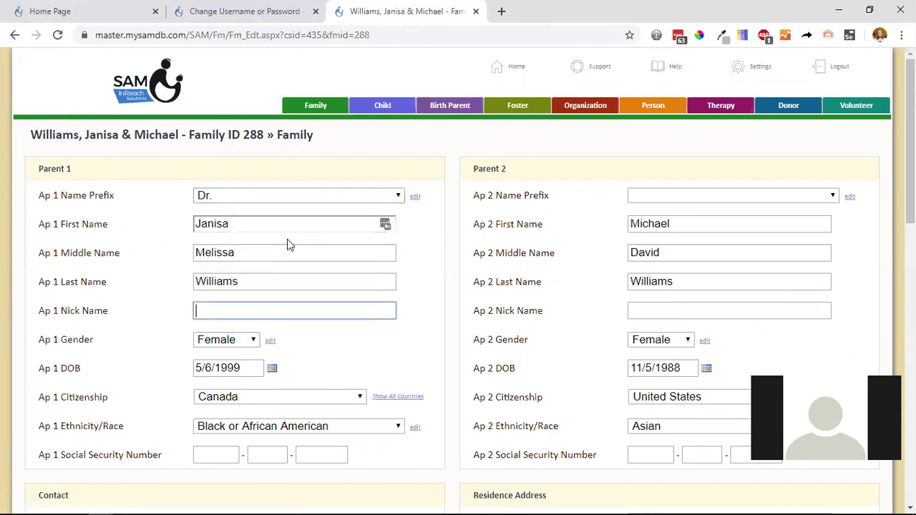
{"action": "type", "text": "Jan"}
{"action": "scroll", "coordinate": [297, 243], "scroll_direction": "down", "scroll_amount": 4}
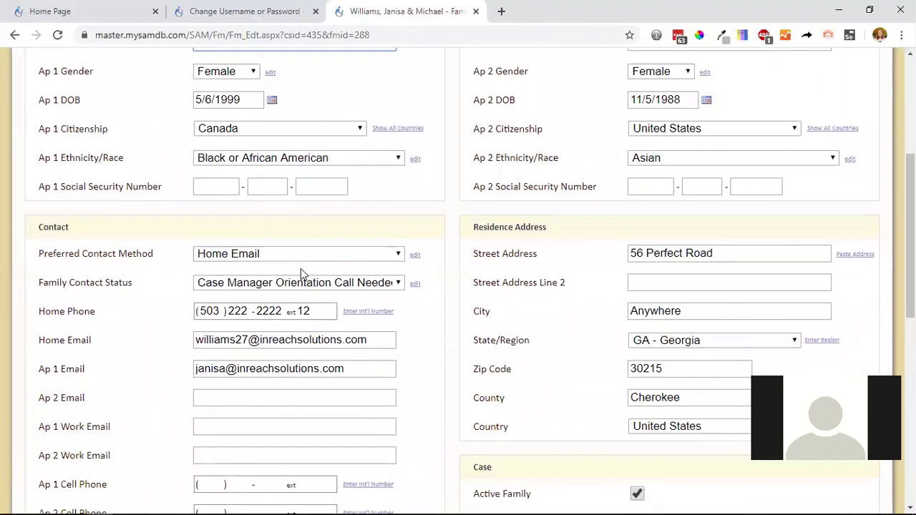
- Save the family record and close the password-change tab
{"action": "key", "text": "Tab"}
{"action": "key", "text": "Tab"}
{"action": "key", "text": "Tab"}
{"action": "key", "text": "Tab"}
{"action": "key", "text": "Tab"}
{"action": "key", "text": "Tab"}
{"action": "key", "text": "Tab"}
{"action": "key", "text": "Tab"}
{"action": "key", "text": "Tab"}
{"action": "key", "text": "Tab"}
{"action": "key", "text": "Tab"}
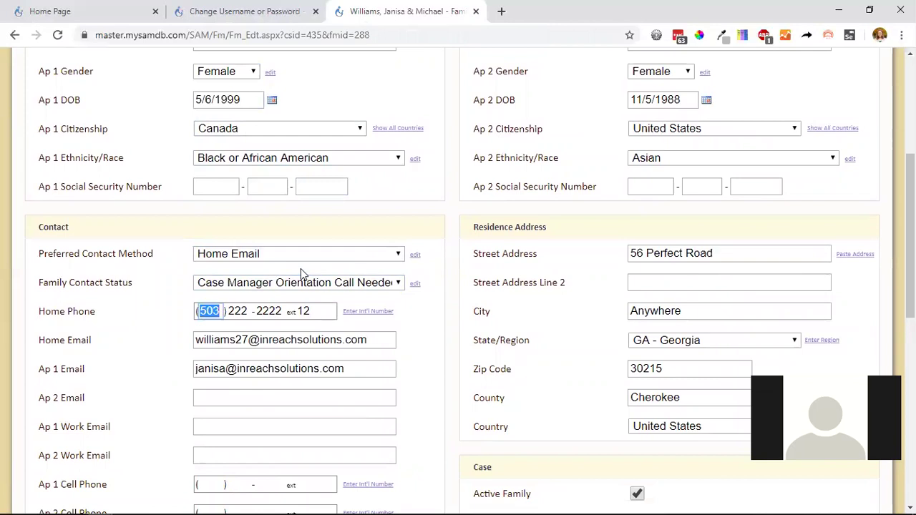
{"action": "key", "text": "Tab"}
{"action": "key", "text": "Tab"}
{"action": "scroll", "coordinate": [617, 301], "scroll_direction": "down", "scroll_amount": 5}
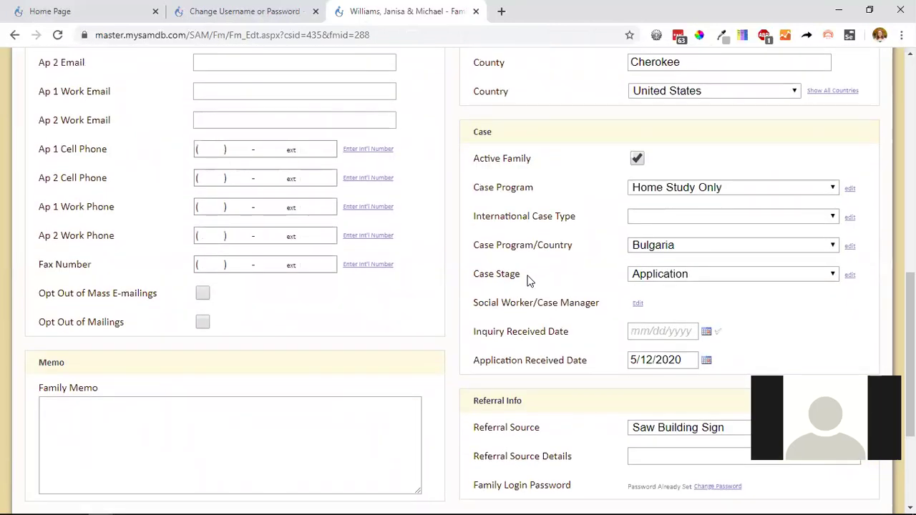
{"action": "scroll", "coordinate": [528, 280], "scroll_direction": "down", "scroll_amount": 3}
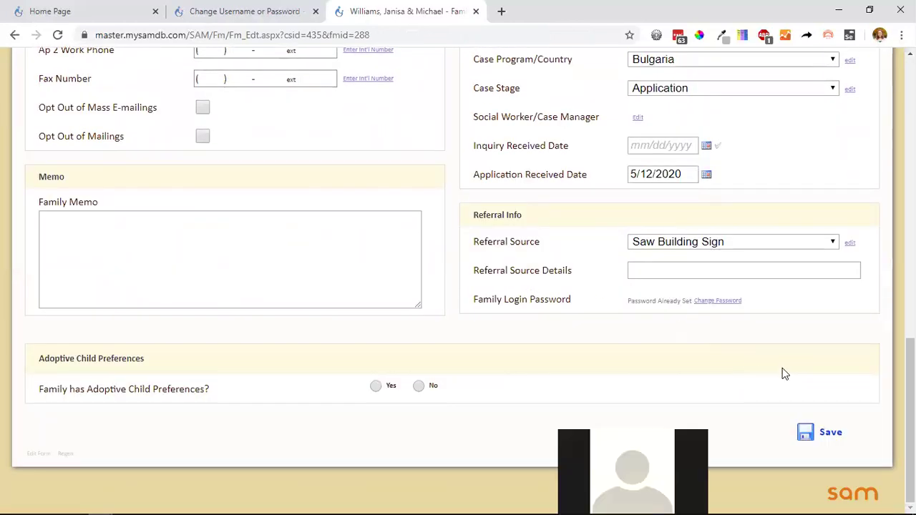
{"action": "left_click", "coordinate": [820, 432]}
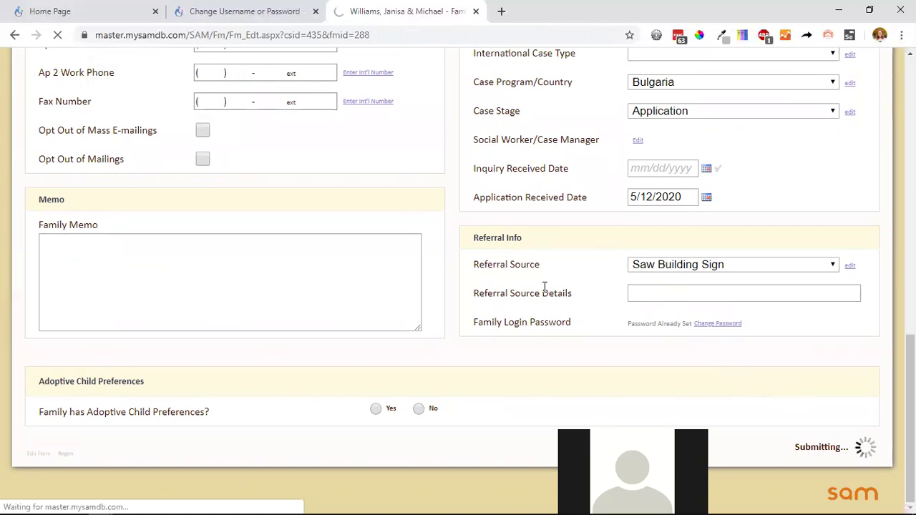
{"action": "left_click", "coordinate": [315, 11]}
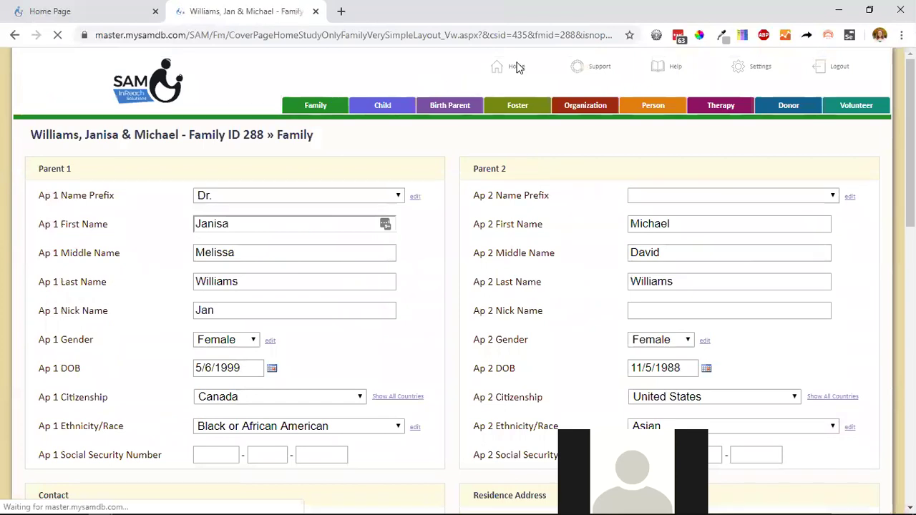
- Open Add Birth Mother from the Family tab's Birth Parent section
{"action": "left_click", "coordinate": [317, 106]}
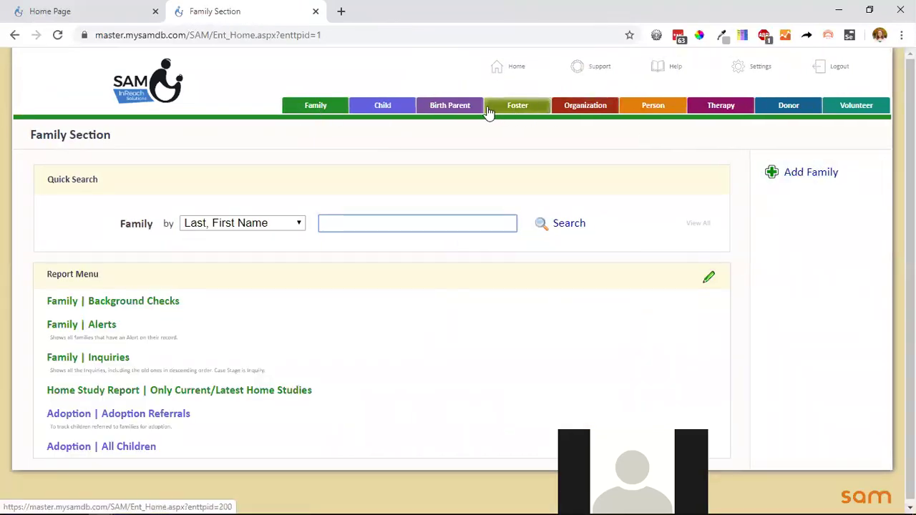
{"action": "left_click", "coordinate": [452, 108]}
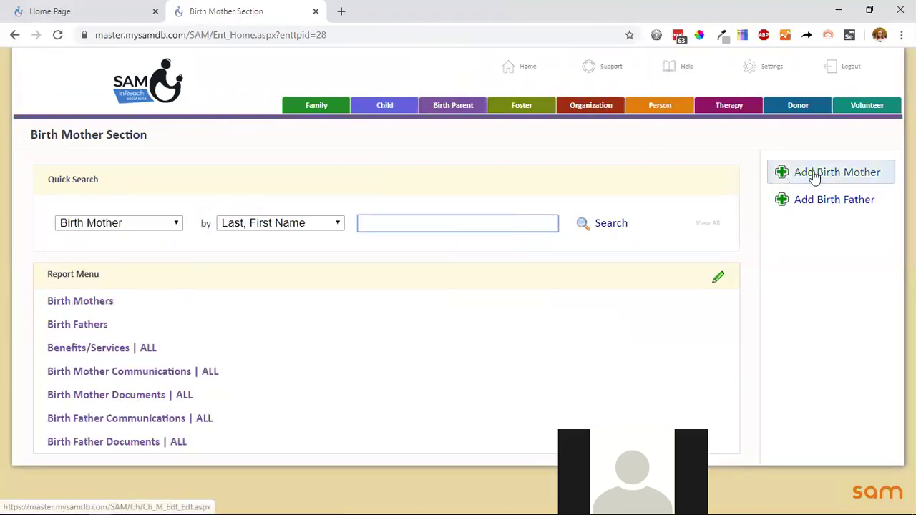
{"action": "left_click", "coordinate": [813, 175]}
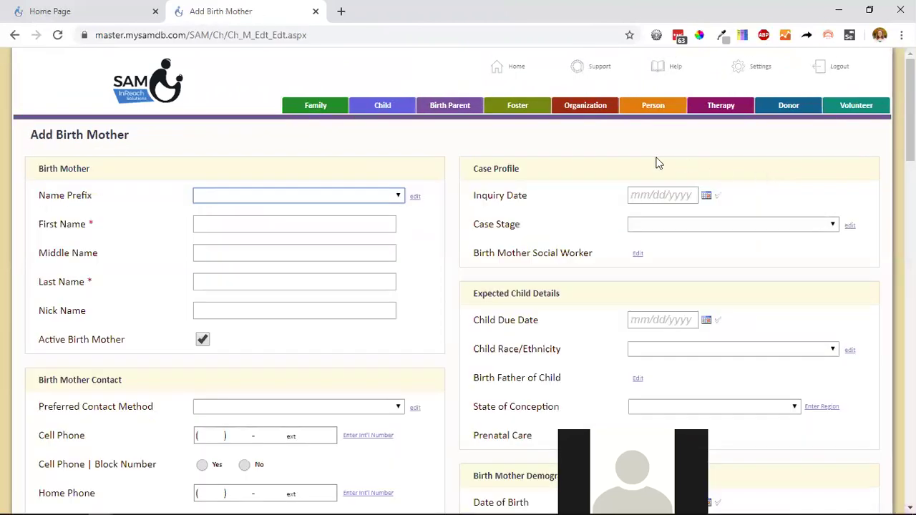
{"action": "scroll", "coordinate": [334, 199], "scroll_direction": "down", "scroll_amount": 3}
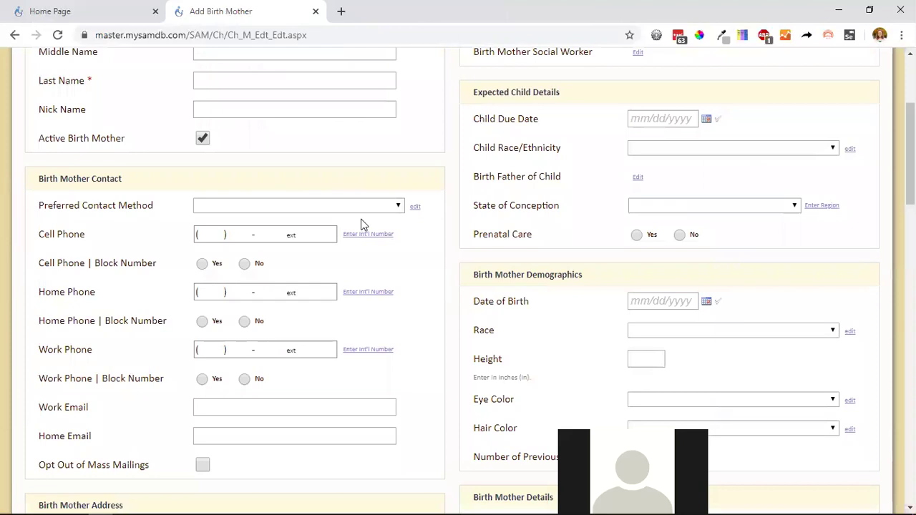